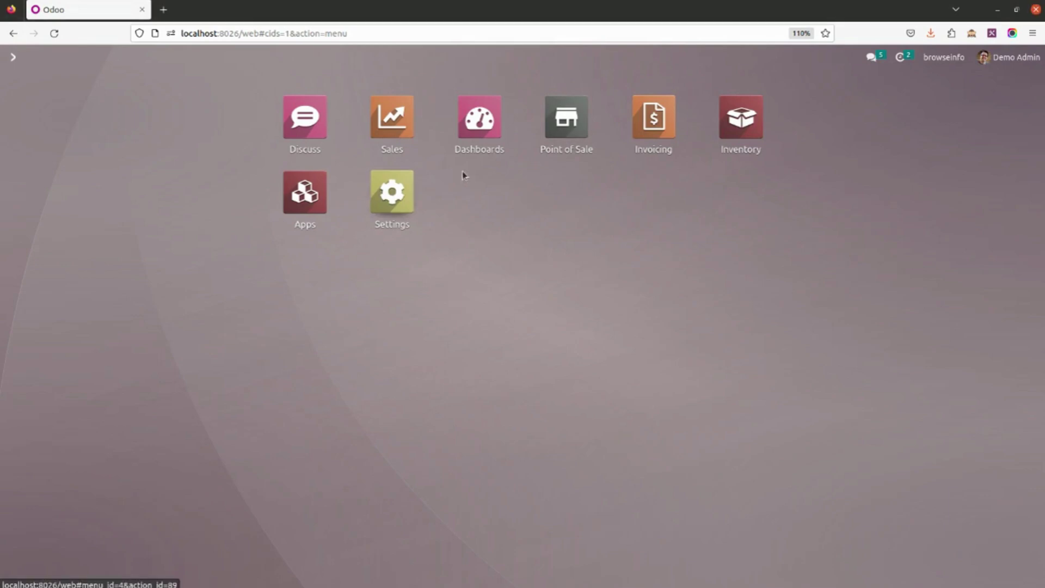
# Save the Point of Sale settings with flexible pricelists using advanced price rules.
pyautogui.click(567, 123)
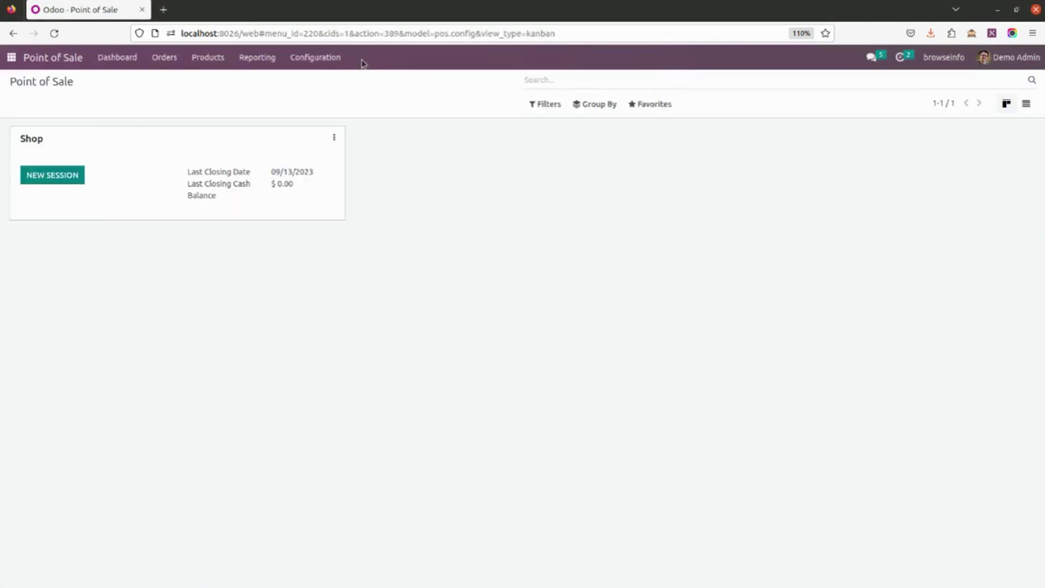
pyautogui.click(332, 60)
pyautogui.click(334, 82)
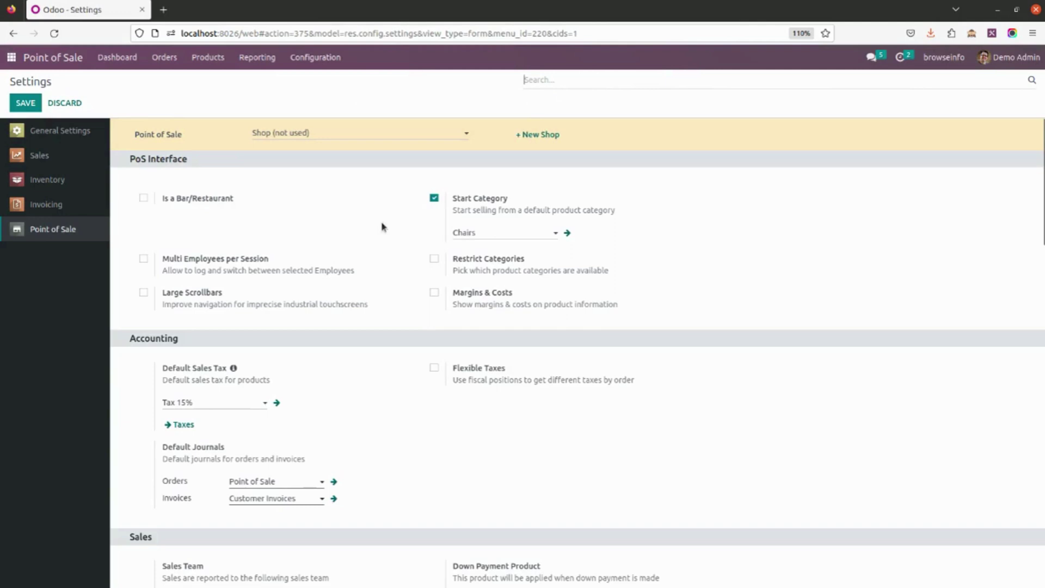
pyautogui.scroll(-1, 394, 415)
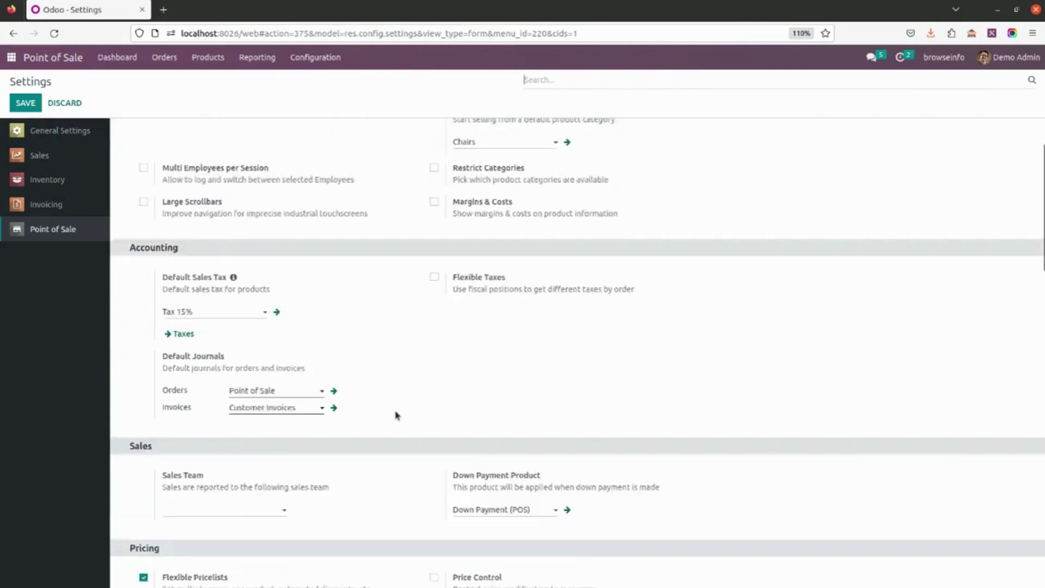
pyautogui.scroll(-2, 395, 415)
pyautogui.scroll(-3, 394, 415)
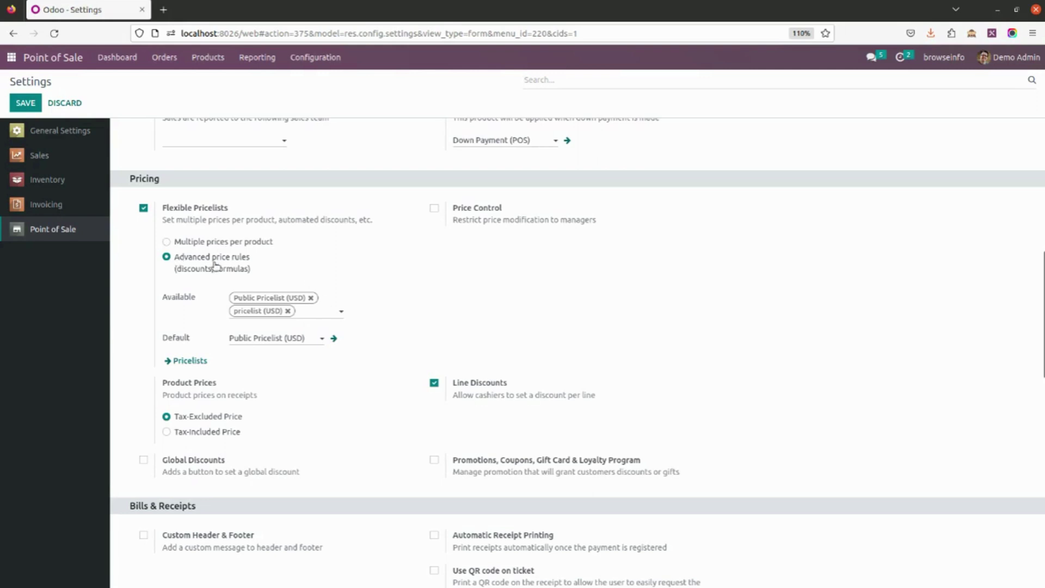
pyautogui.click(26, 103)
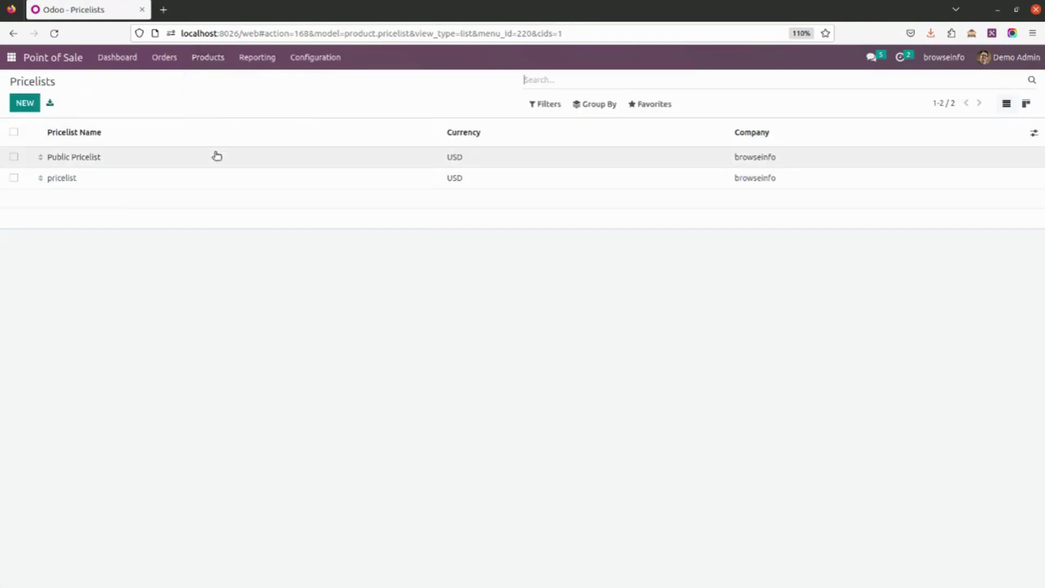
# Look through the existing Public Pricelist and the next pricelist record.
pyautogui.click(217, 163)
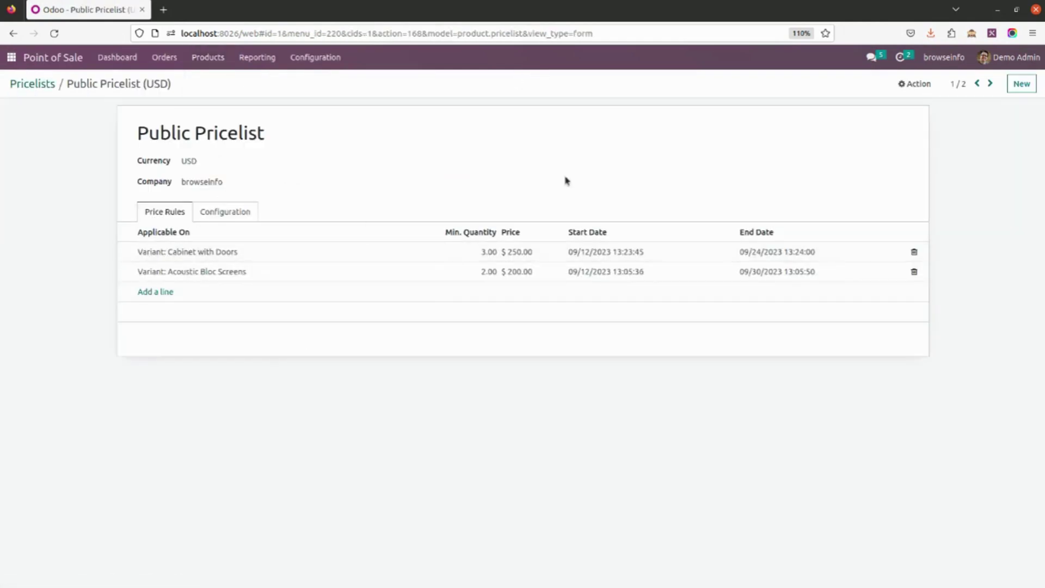
pyautogui.click(989, 86)
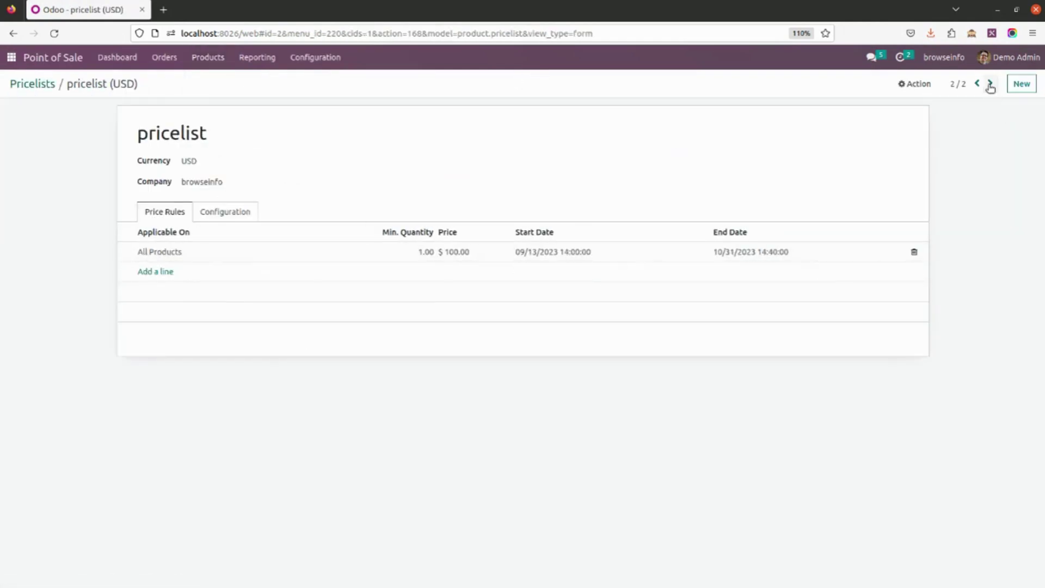
pyautogui.click(47, 84)
# Create a pricelist named Discount for company browseinfo and add a price rule line.
pyautogui.click(33, 103)
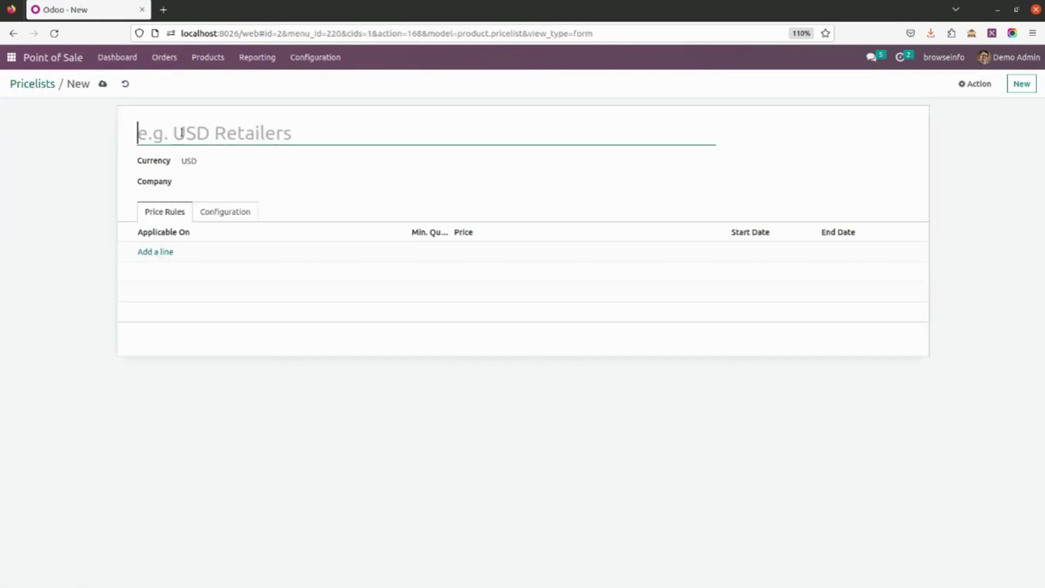
pyautogui.write('Disc')
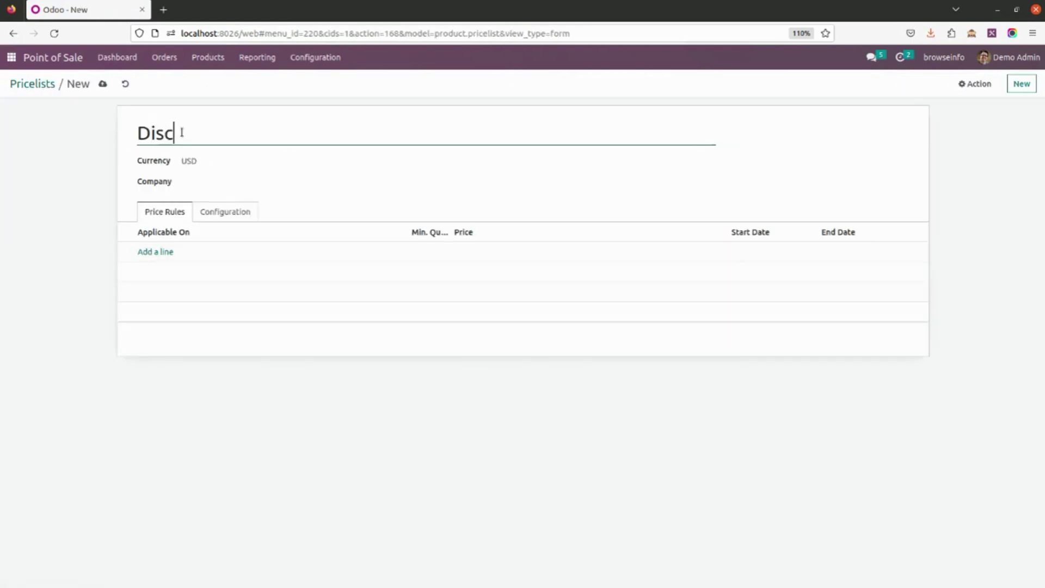
pyautogui.write('ount')
pyautogui.click(209, 183)
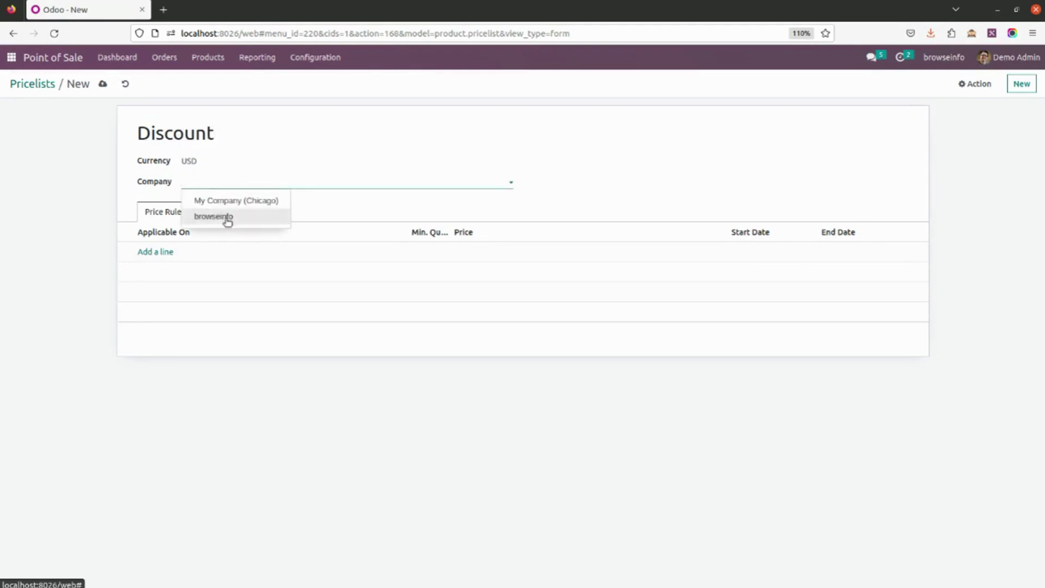
pyautogui.click(226, 217)
pyautogui.click(164, 254)
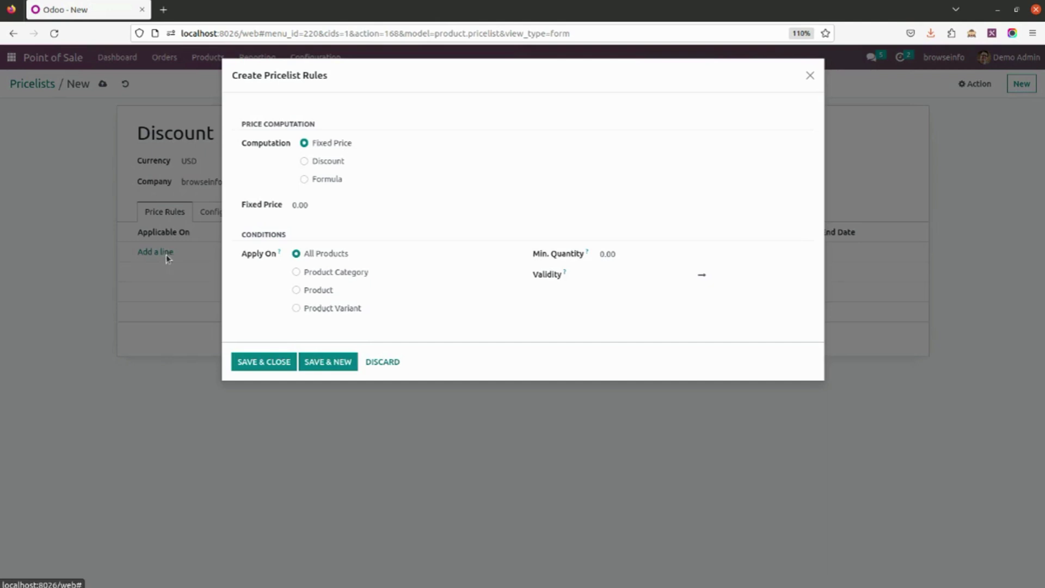
# Make the rule a 10% discount, minimum quantity 1, valid 09/12/2023–10/31/2023, and save it.
pyautogui.click(303, 160)
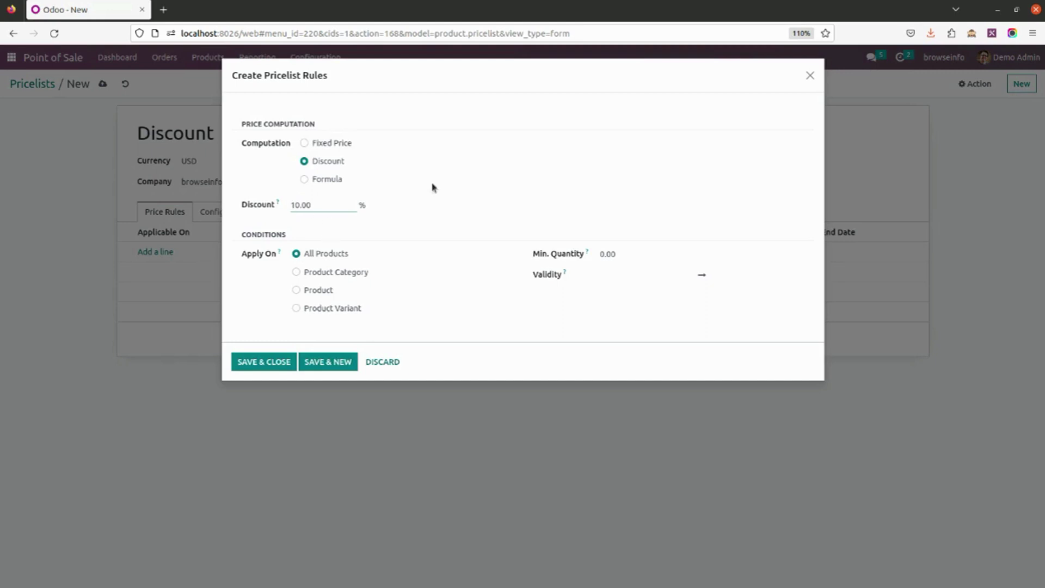
pyautogui.click(619, 254)
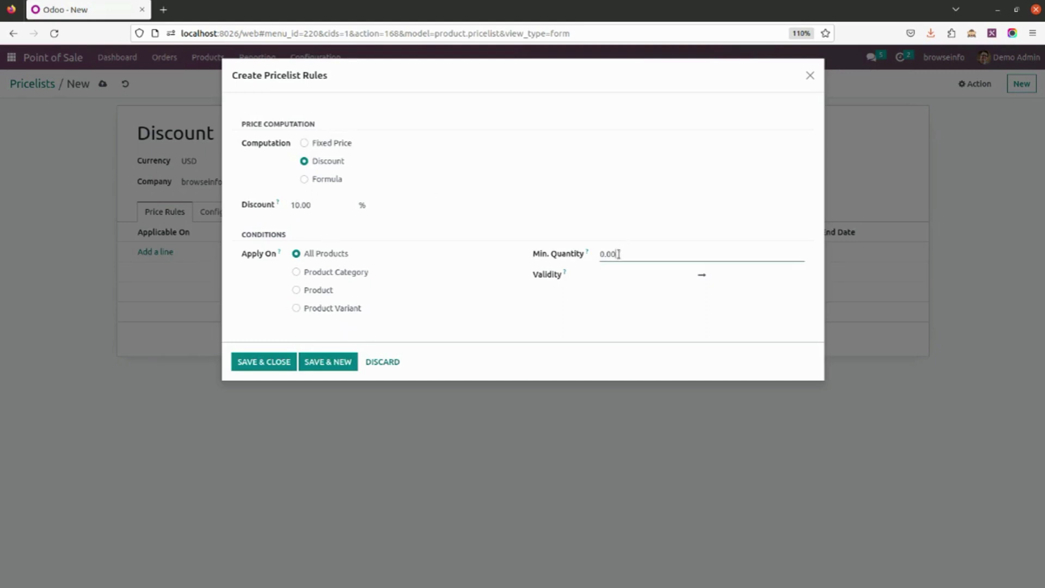
pyautogui.write('1')
pyautogui.click(618, 276)
pyautogui.click(654, 370)
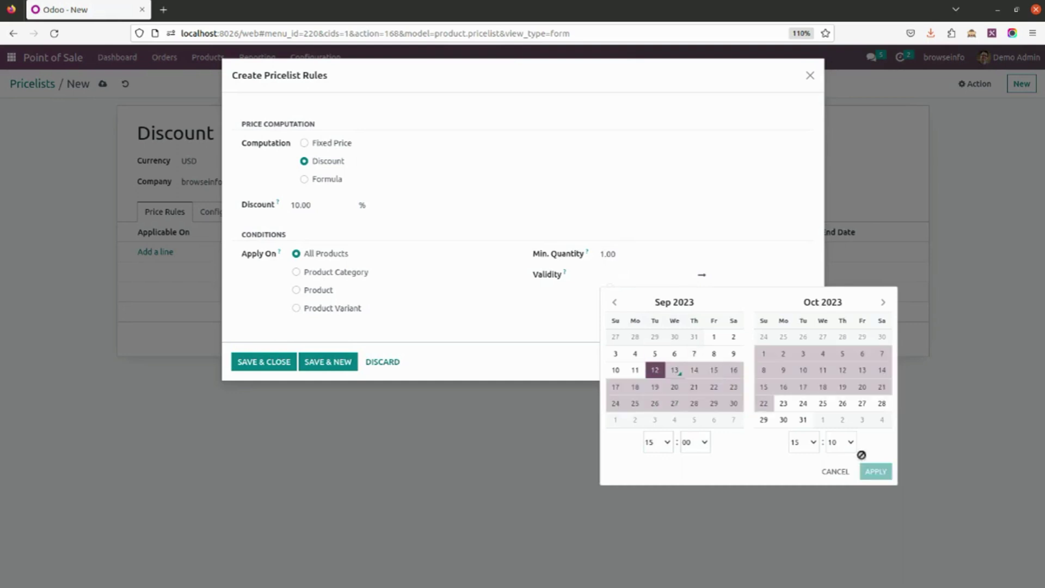
pyautogui.click(802, 418)
pyautogui.click(875, 471)
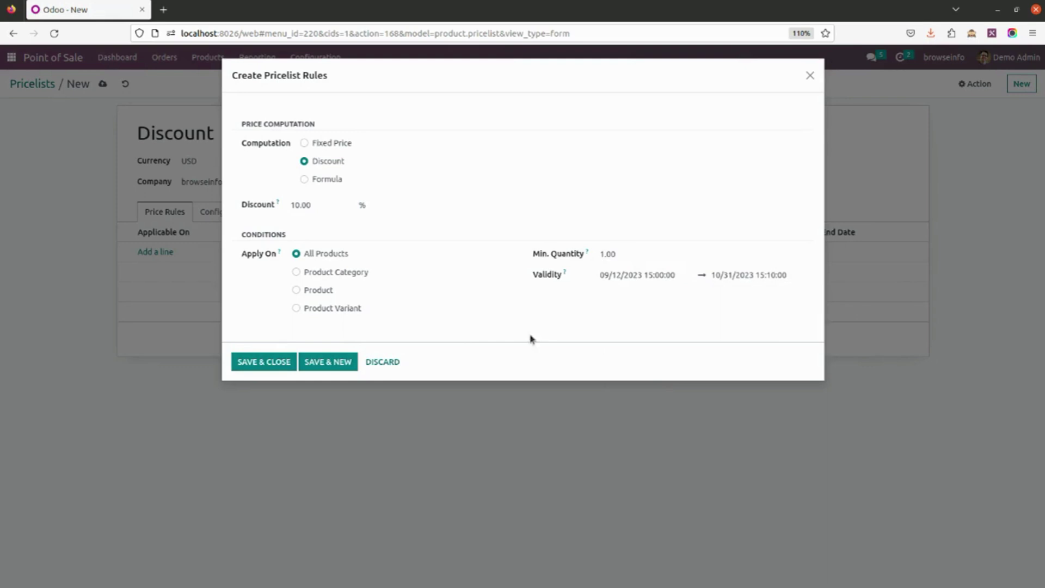
pyautogui.click(287, 363)
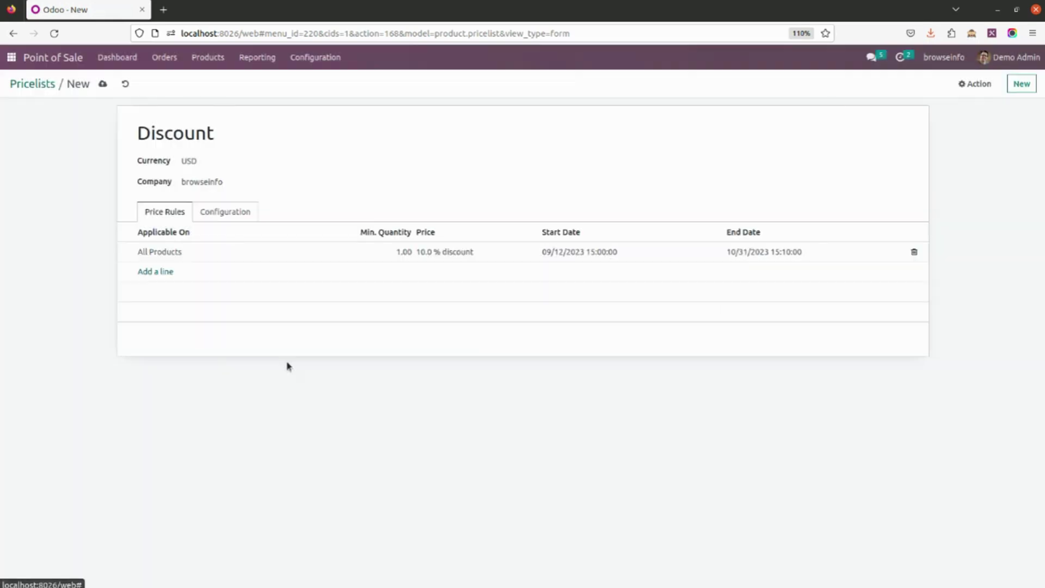
# Save the Discount pricelist and go back to the Point of Sale settings.
pyautogui.click(102, 83)
pyautogui.click(38, 84)
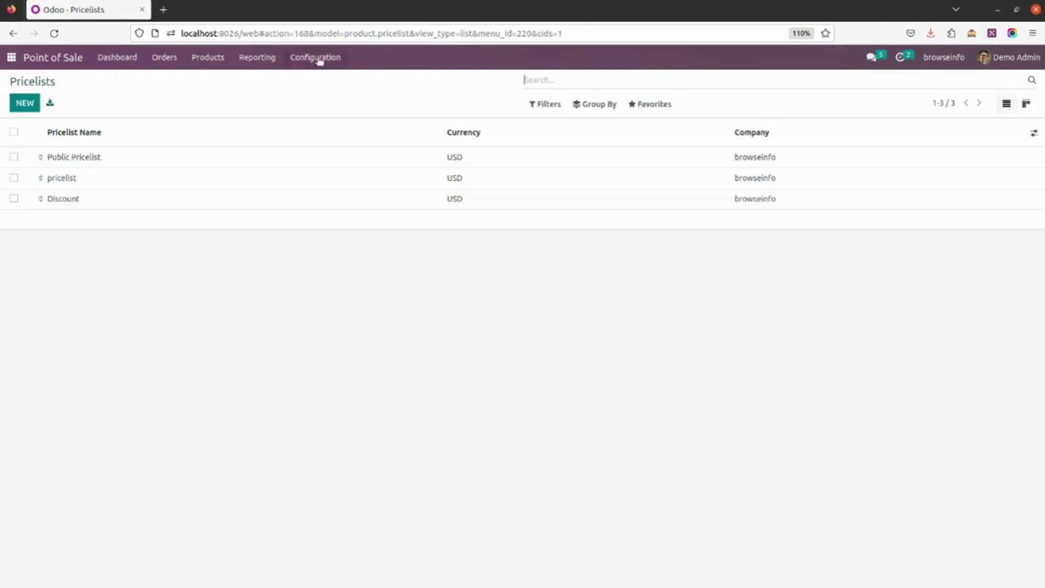
pyautogui.click(317, 59)
pyautogui.click(320, 85)
pyautogui.scroll(-5, 236, 437)
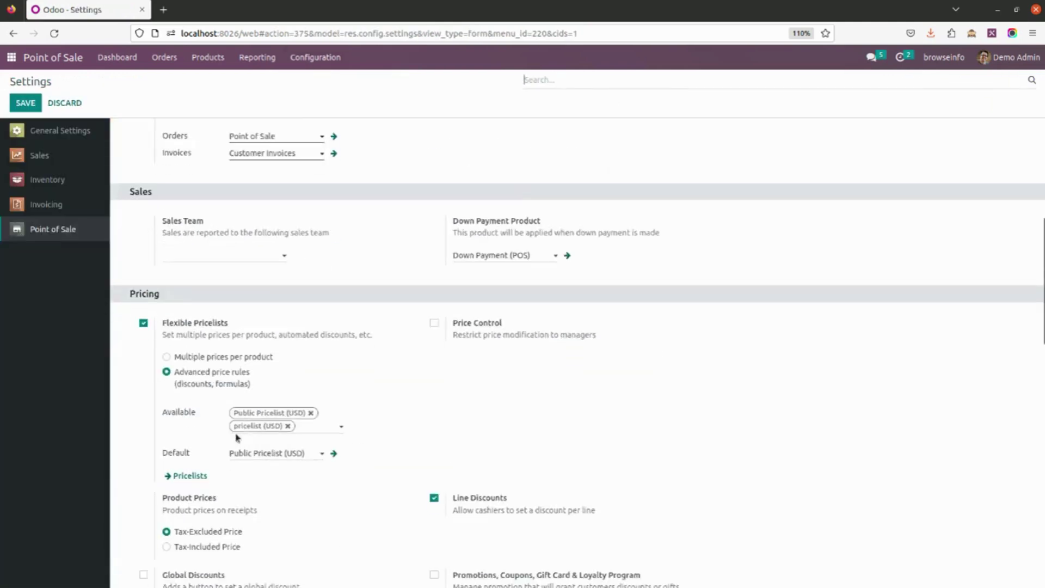
pyautogui.scroll(-2, 259, 406)
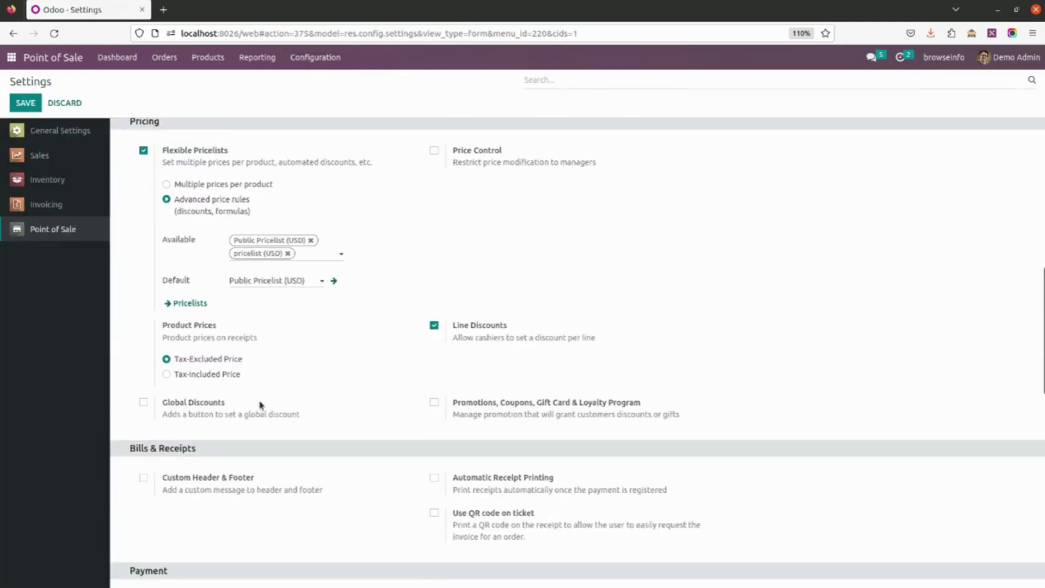
# Add Discount (USD) to the available pricelists, save, and start a new Shop session.
pyautogui.click(315, 256)
pyautogui.click(326, 272)
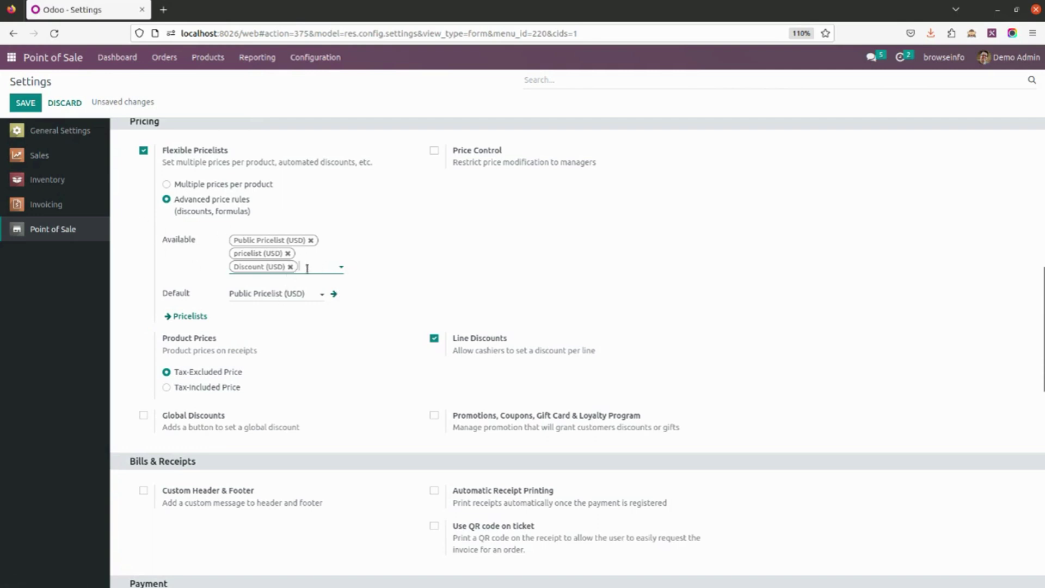
pyautogui.click(25, 104)
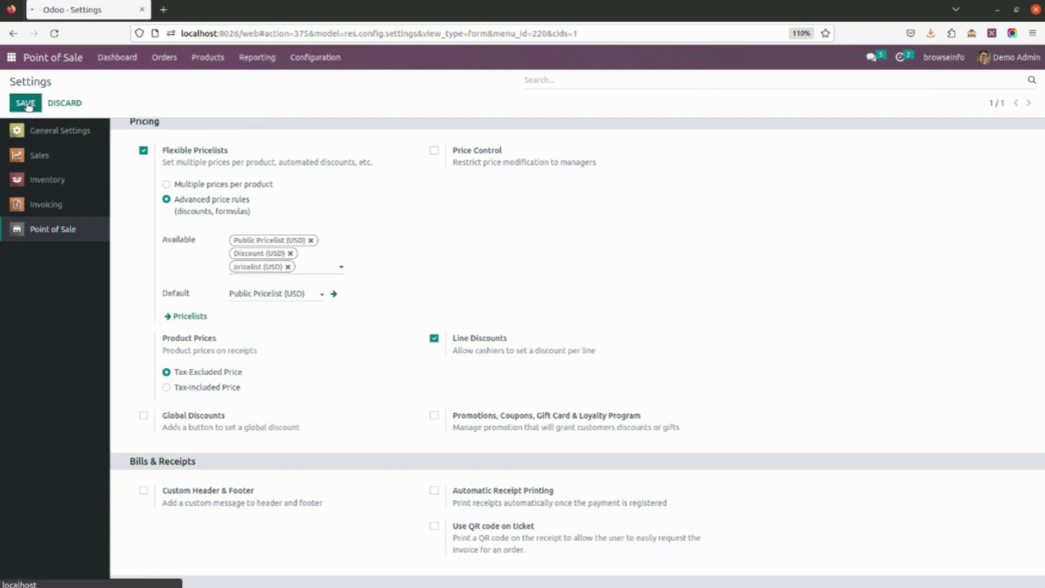
pyautogui.click(117, 59)
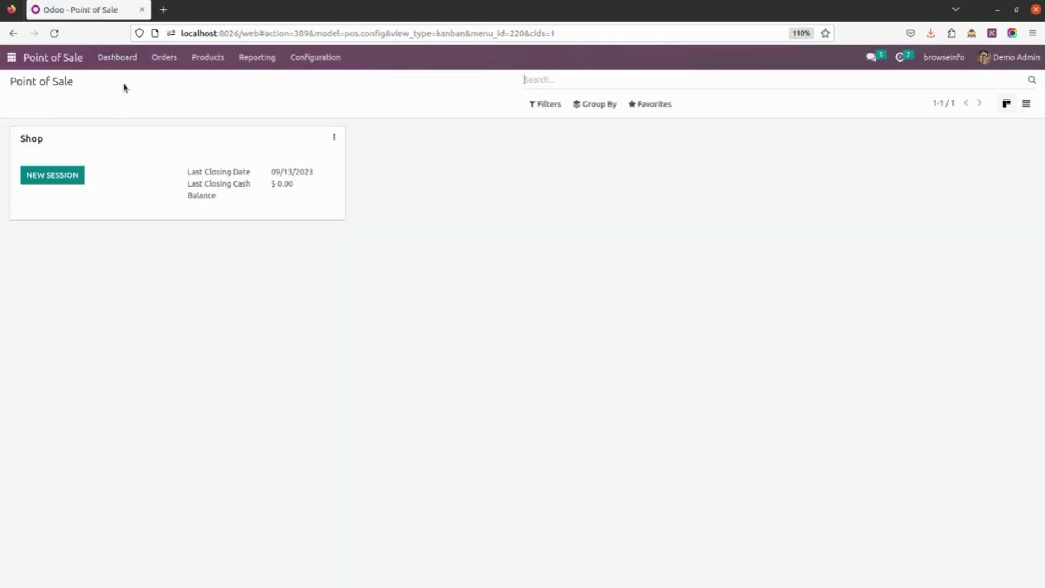
pyautogui.click(69, 181)
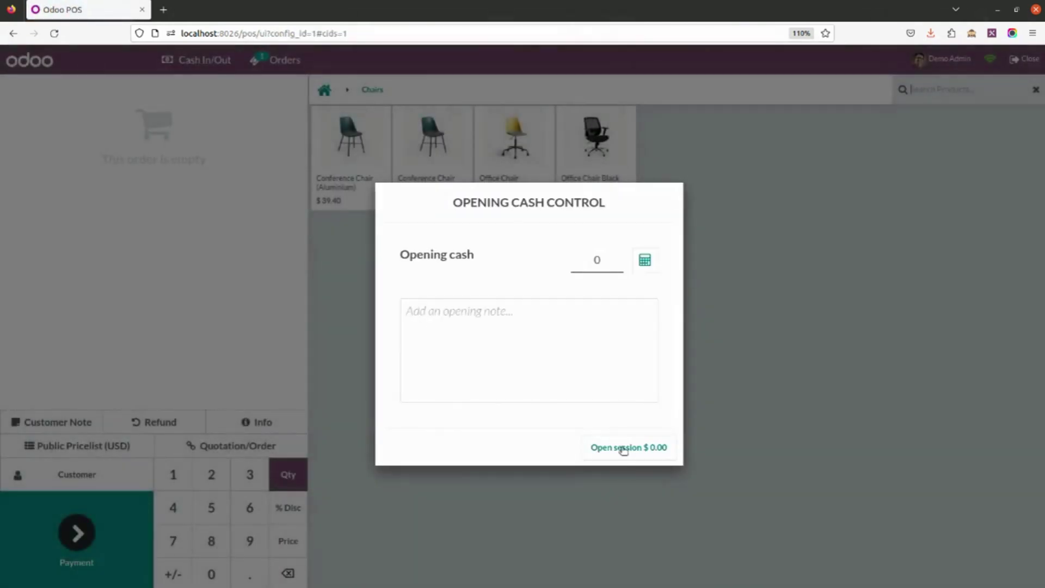
# Dismiss cash control, show all categories, and view the pricelist choices without changing them.
pyautogui.click(623, 448)
pyautogui.click(324, 92)
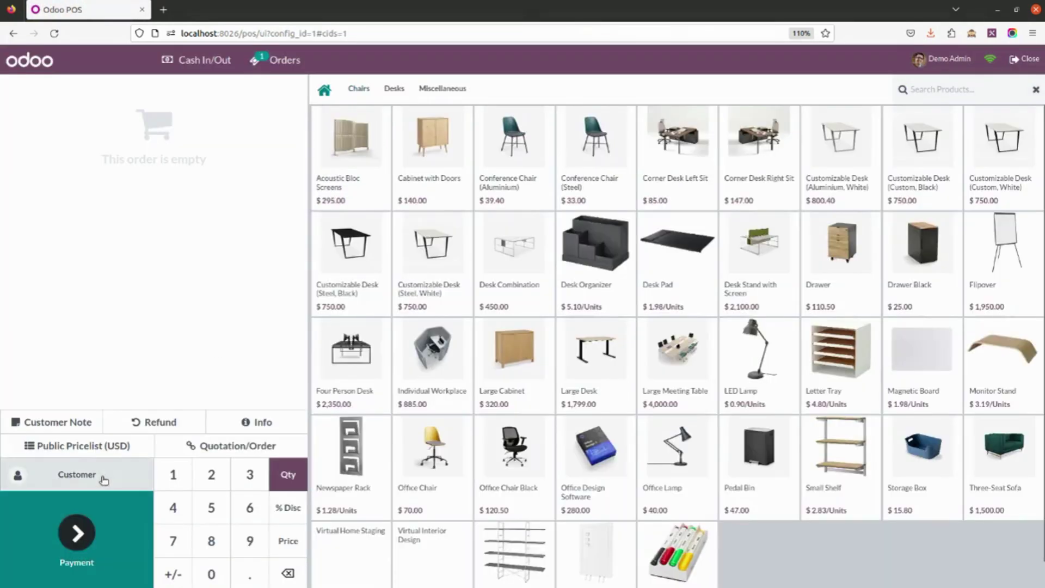
pyautogui.click(72, 445)
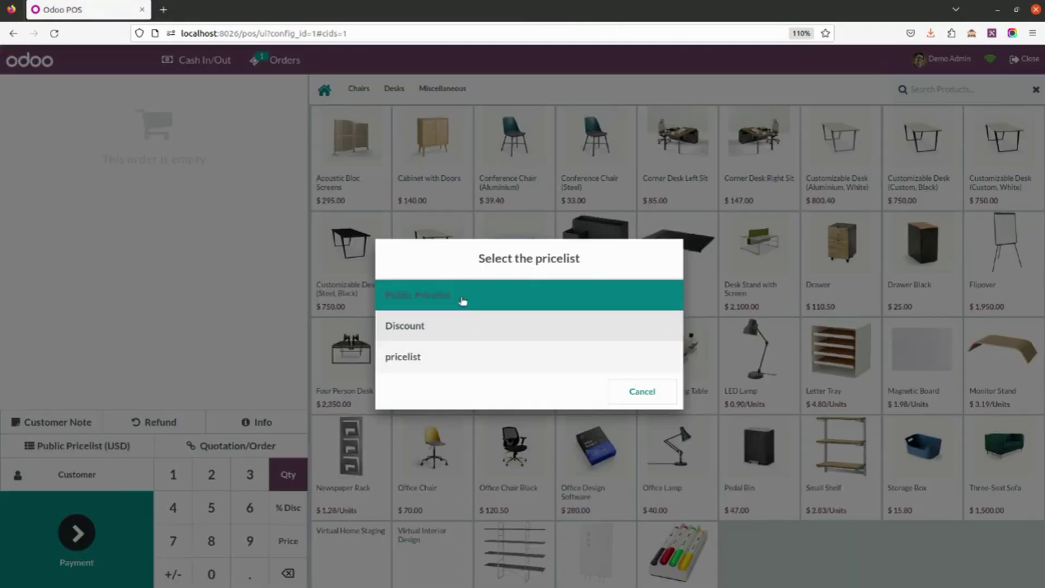
pyautogui.click(475, 297)
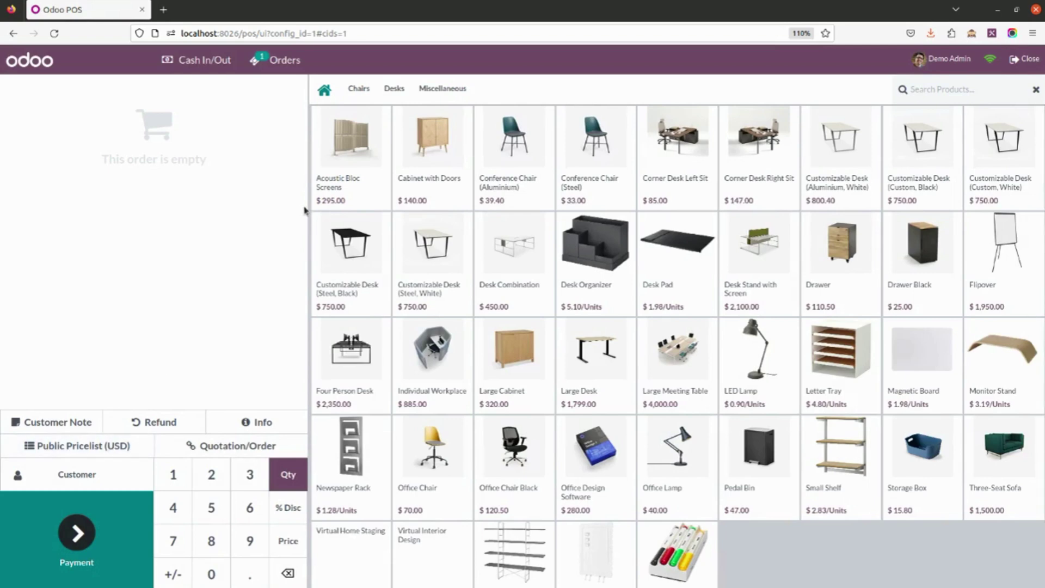
# Add three Acoustic Bloc Screens at $200 each, then remove the line.
pyautogui.click(337, 162)
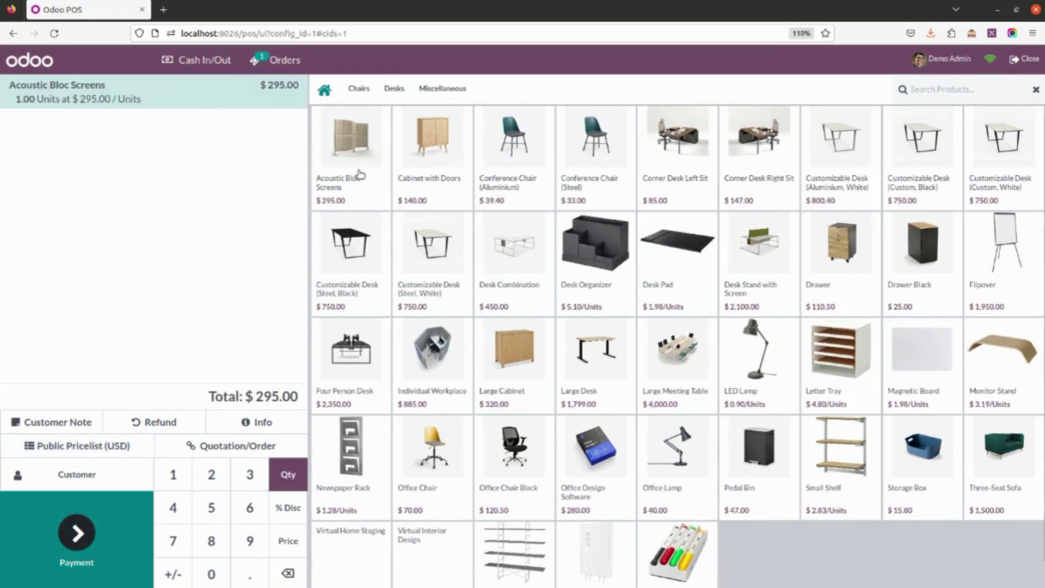
pyautogui.click(358, 173)
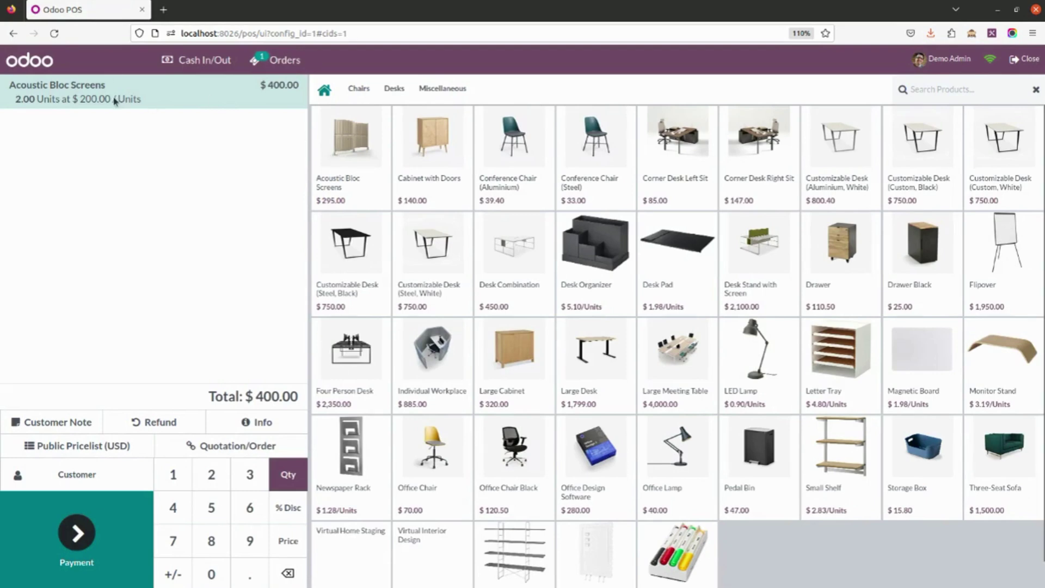
pyautogui.click(347, 163)
pyautogui.press('BackSpace')
pyautogui.press('BackSpace')
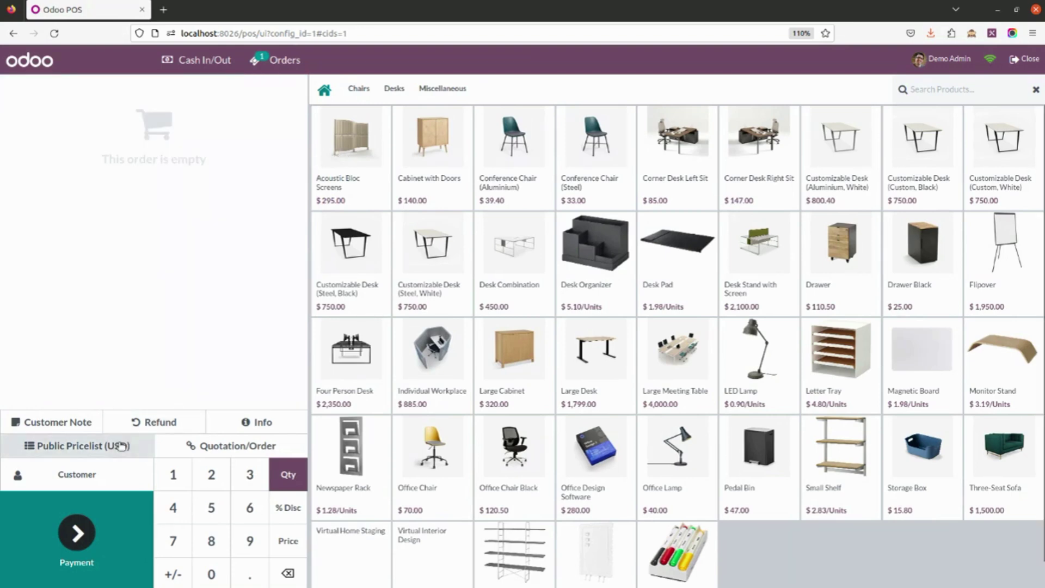
# Apply the Discount pricelist, then switch to the pricelist named pricelist ($100 per product).
pyautogui.click(122, 445)
pyautogui.click(477, 325)
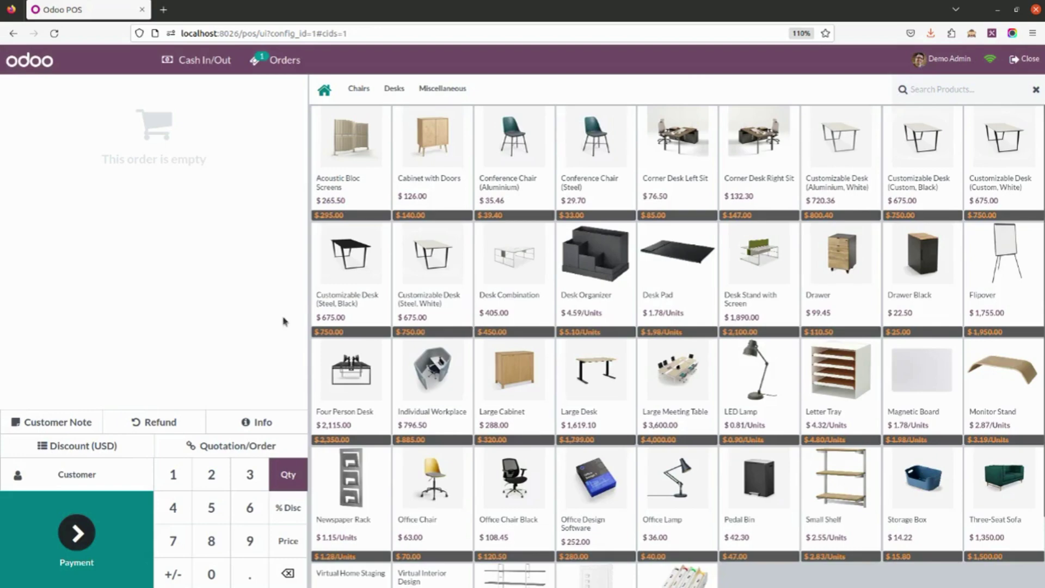
pyautogui.scroll(-2, 496, 321)
pyautogui.scroll(2, 351, 245)
pyautogui.scroll(-2, 683, 313)
pyautogui.scroll(1, 707, 525)
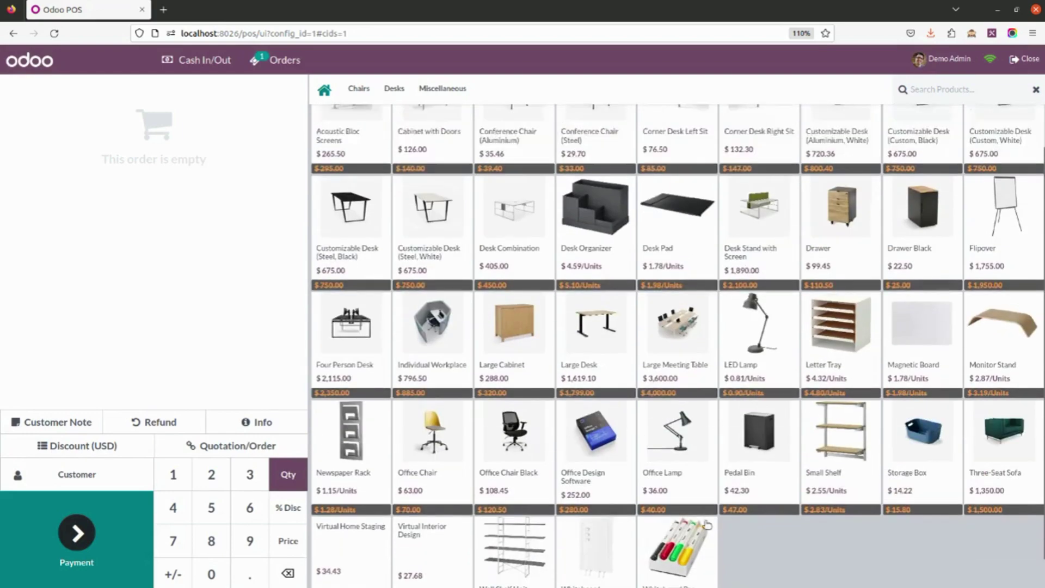
pyautogui.scroll(1, 702, 498)
pyautogui.scroll(-2, 549, 343)
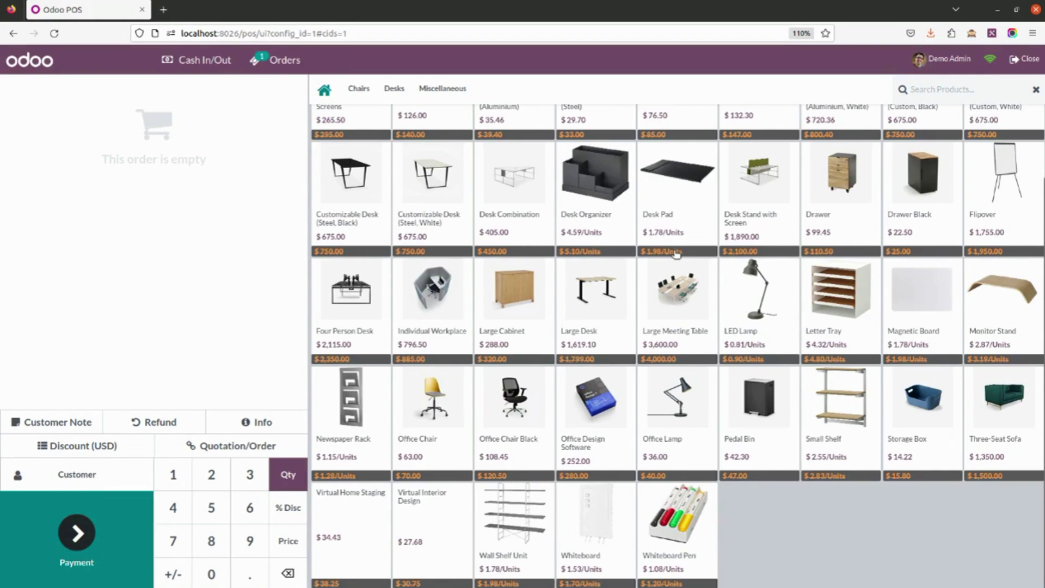
pyautogui.scroll(2, 556, 359)
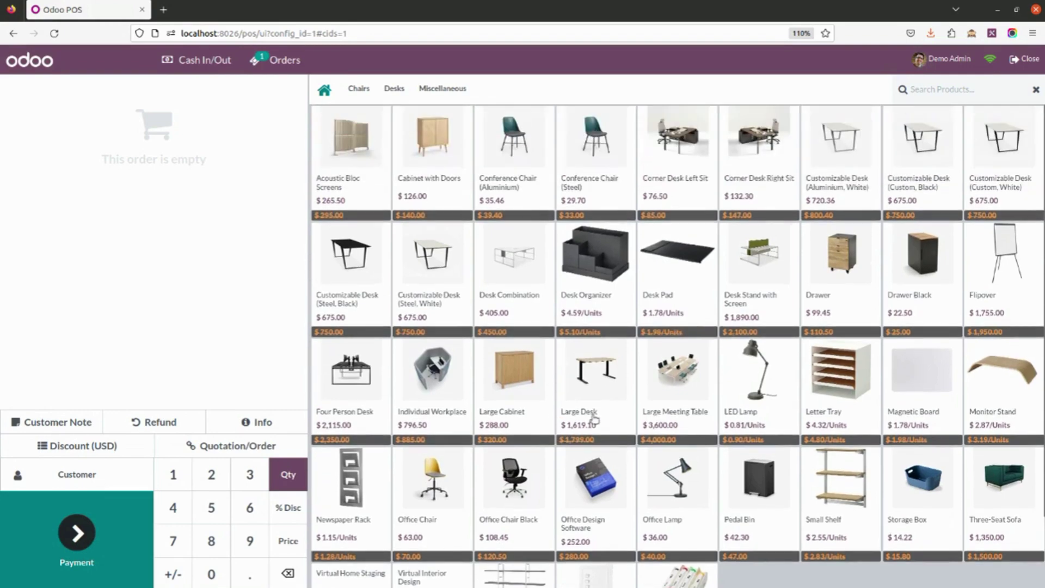
pyautogui.click(57, 445)
pyautogui.click(487, 355)
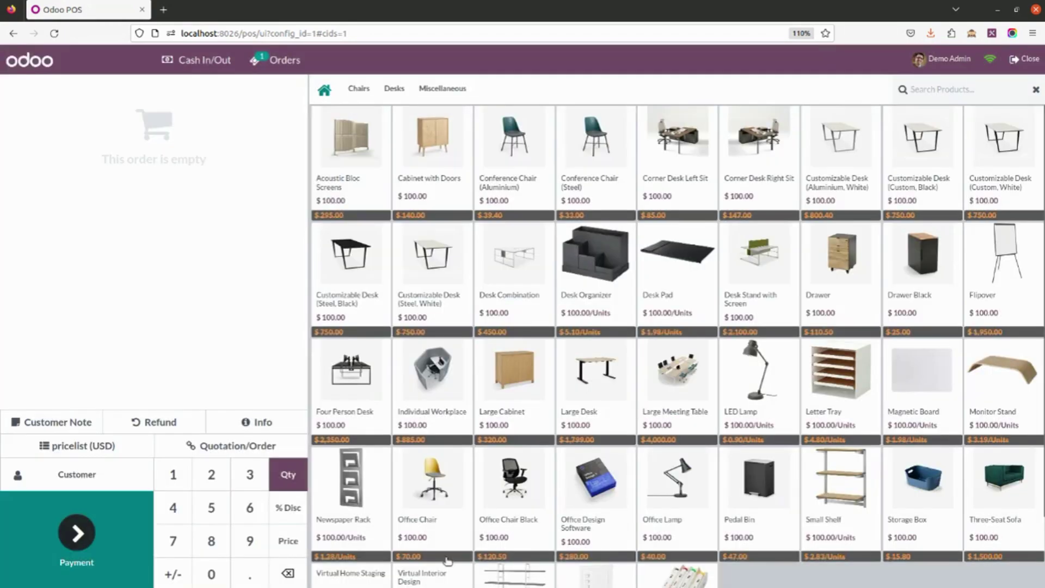
pyautogui.scroll(-2, 529, 321)
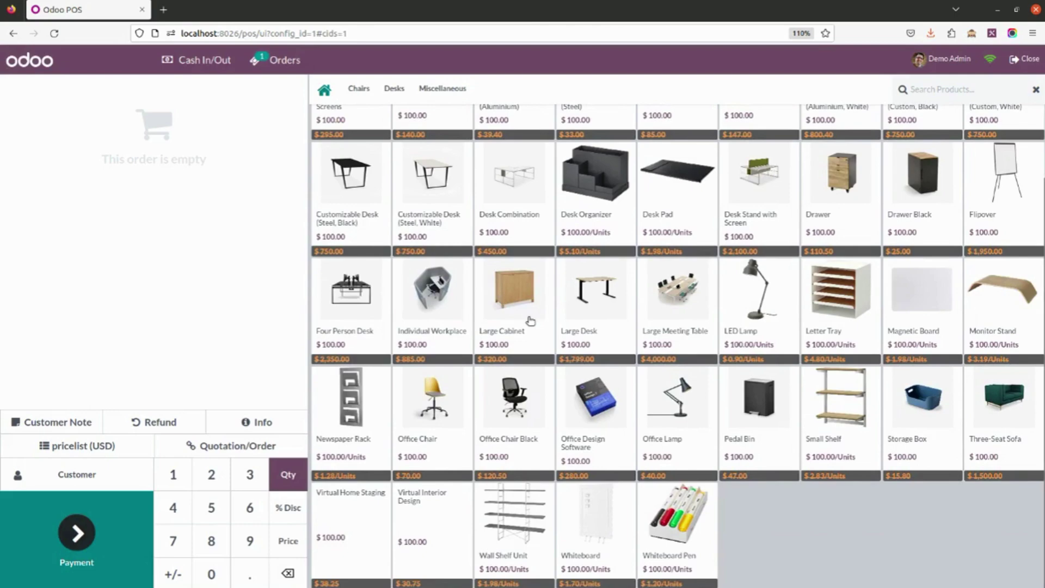
pyautogui.scroll(2, 601, 343)
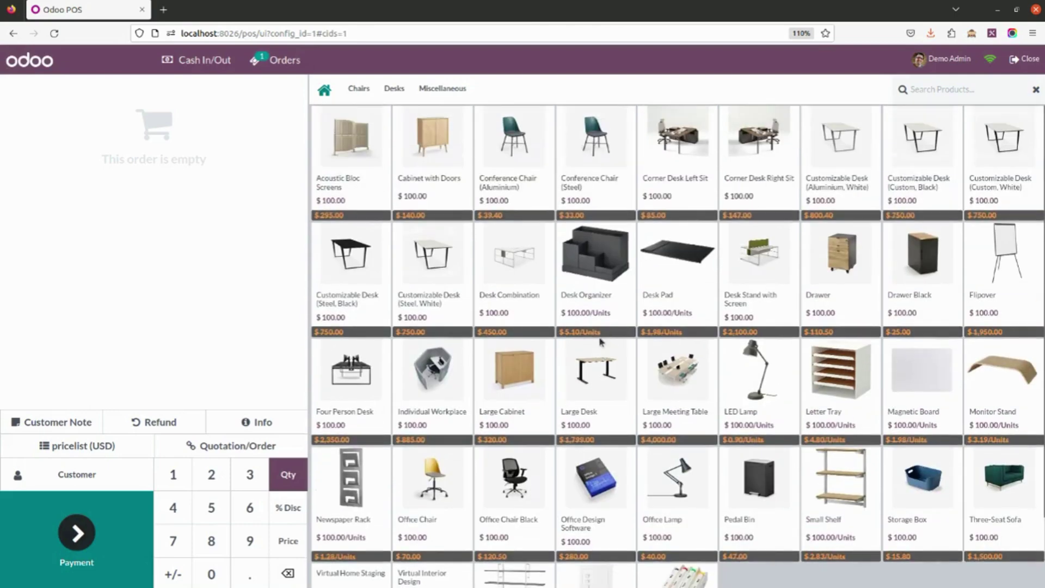
# Under the Discount pricelist, order two Acoustic Bloc Screens and one Cabinet with Doors, then proceed to payment.
pyautogui.click(119, 446)
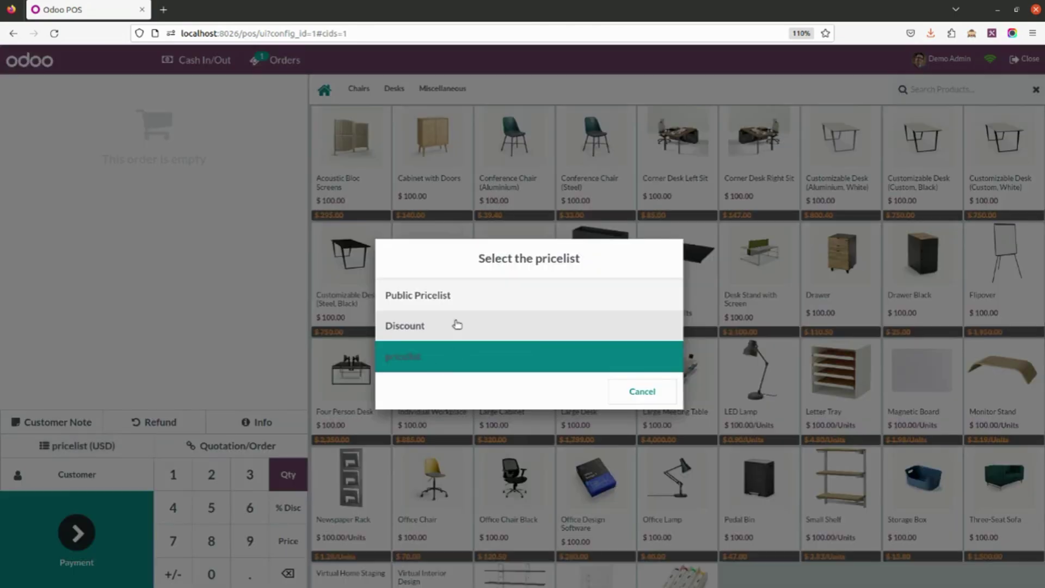
pyautogui.click(457, 324)
pyautogui.click(348, 163)
pyautogui.click(407, 165)
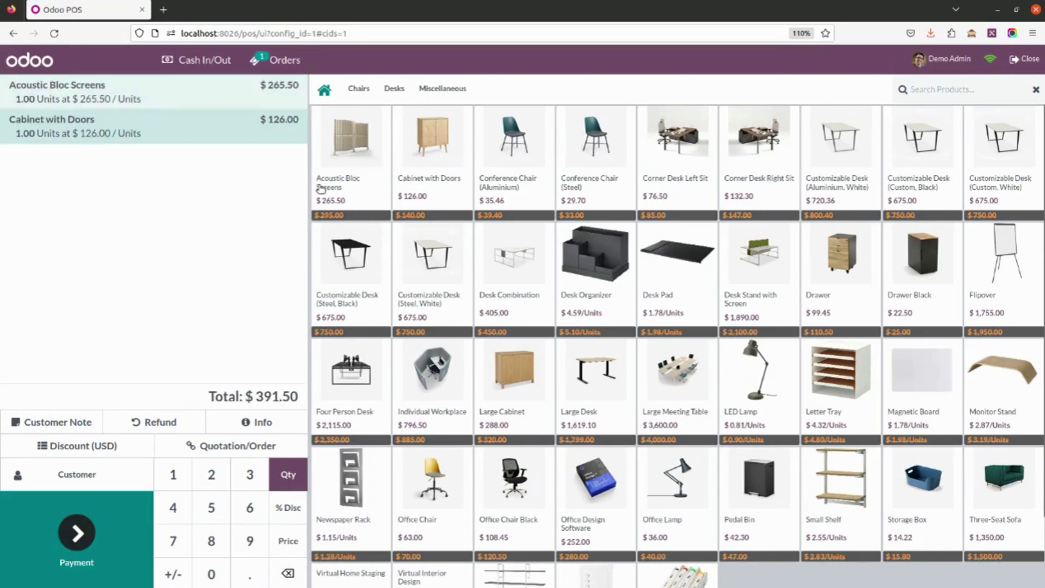
pyautogui.click(323, 188)
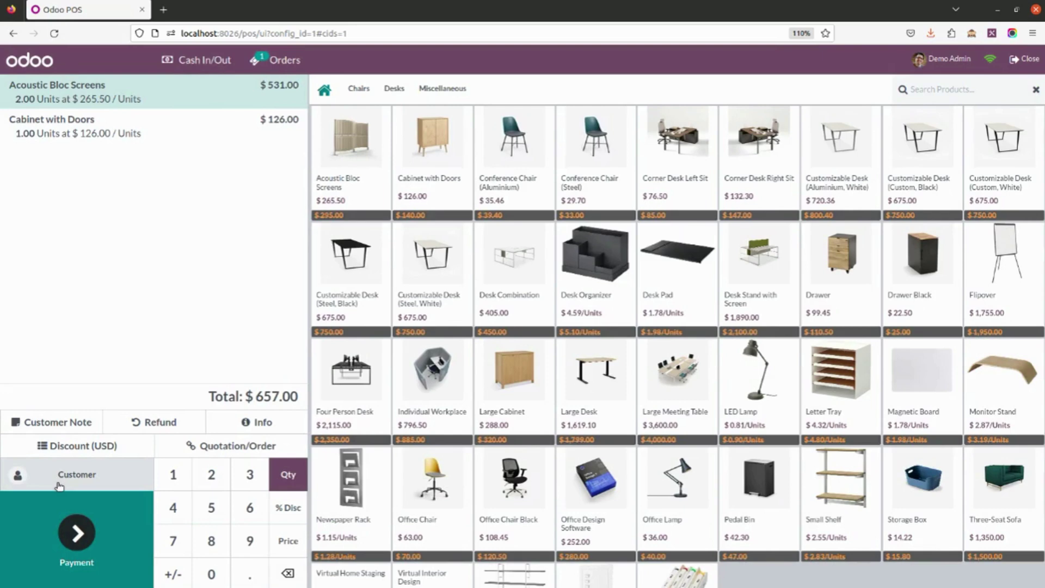
pyautogui.click(78, 531)
# Pay the $657.00 by Bank, validate it, review the receipt, and begin a new order.
pyautogui.click(91, 190)
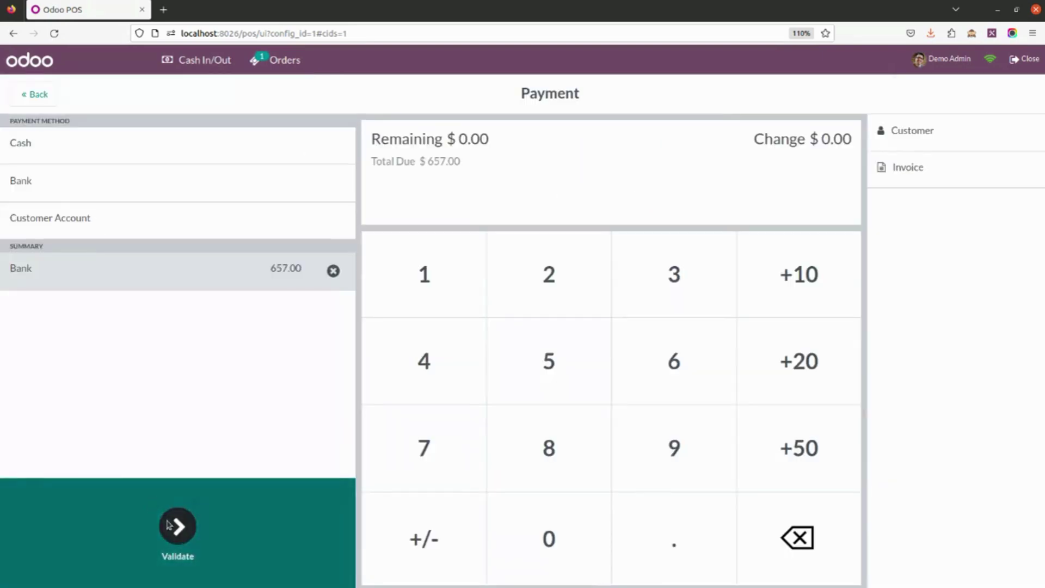
pyautogui.click(169, 525)
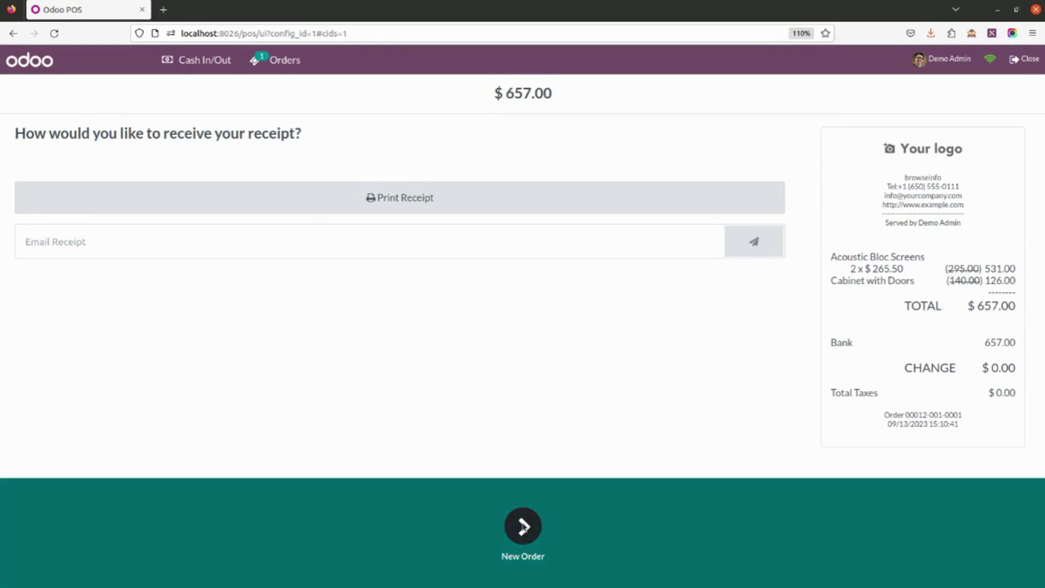
pyautogui.click(524, 526)
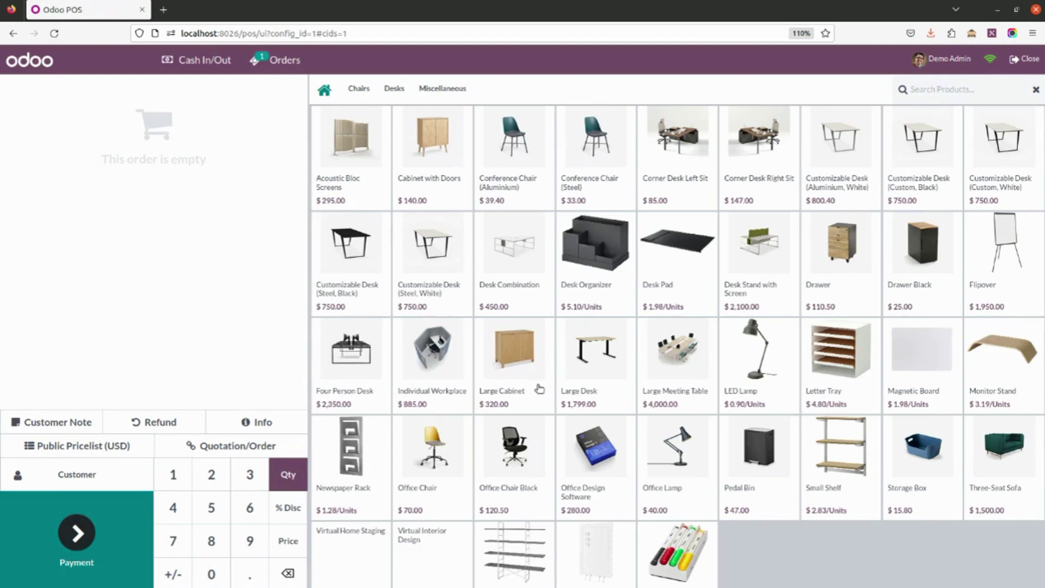
# Close the POS session and show the backend list of POS orders.
pyautogui.click(1037, 66)
pyautogui.click(328, 449)
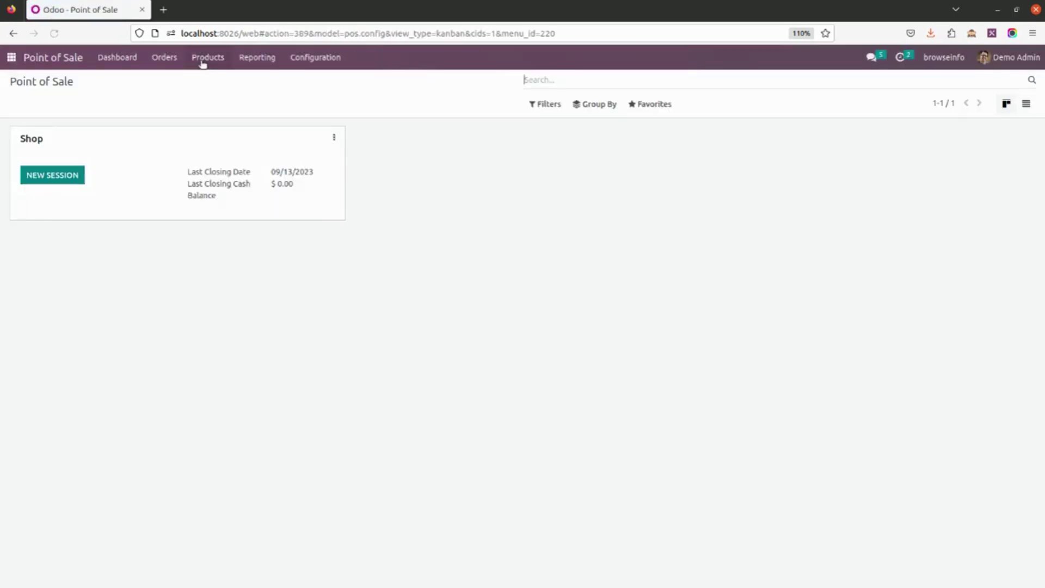
pyautogui.click(164, 57)
pyautogui.click(170, 83)
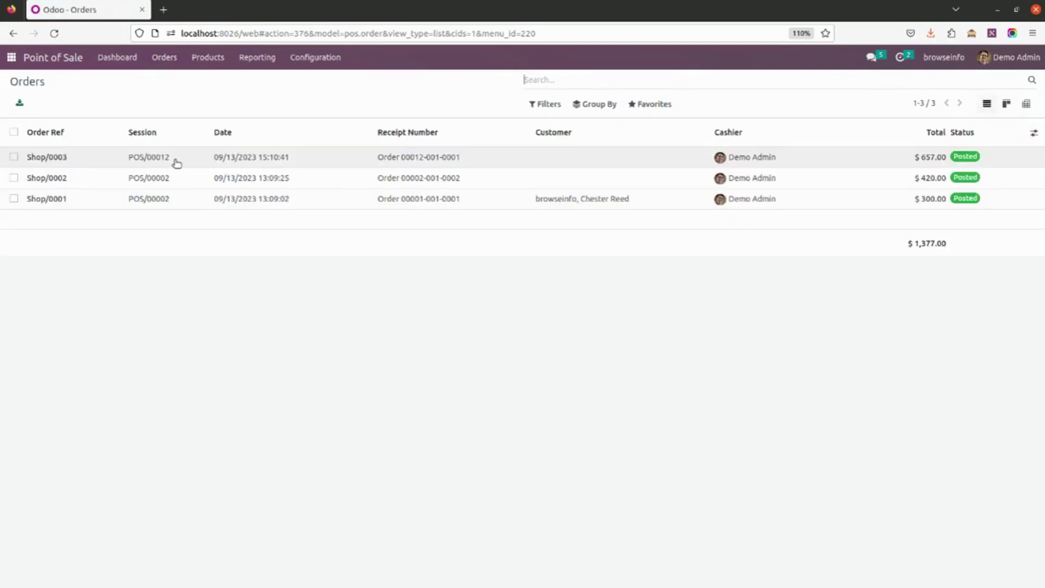
# Check the prices on order Shop/0003 ($657.00), then return to the home app menu.
pyautogui.click(176, 162)
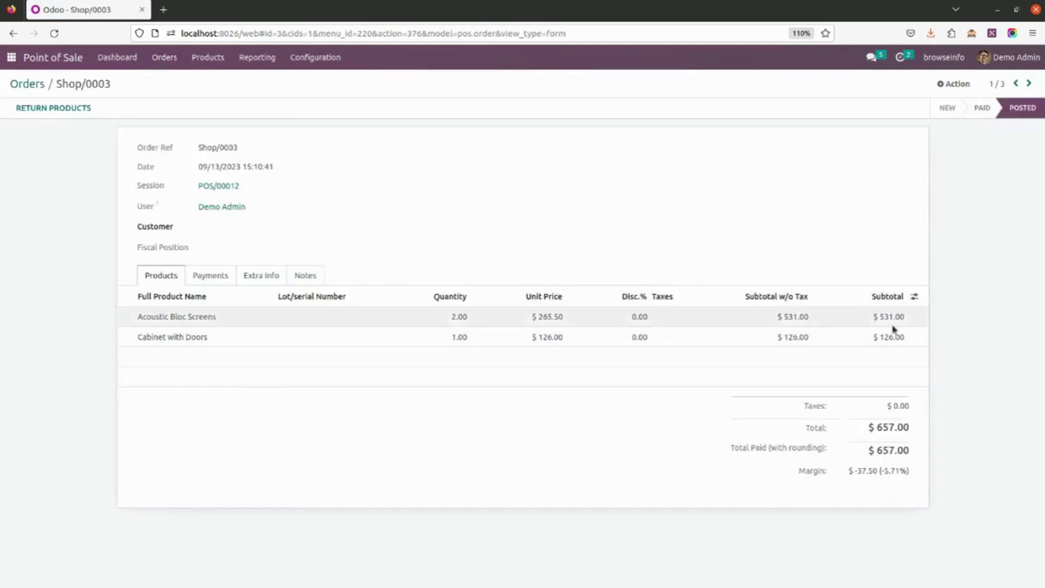
pyautogui.click(36, 85)
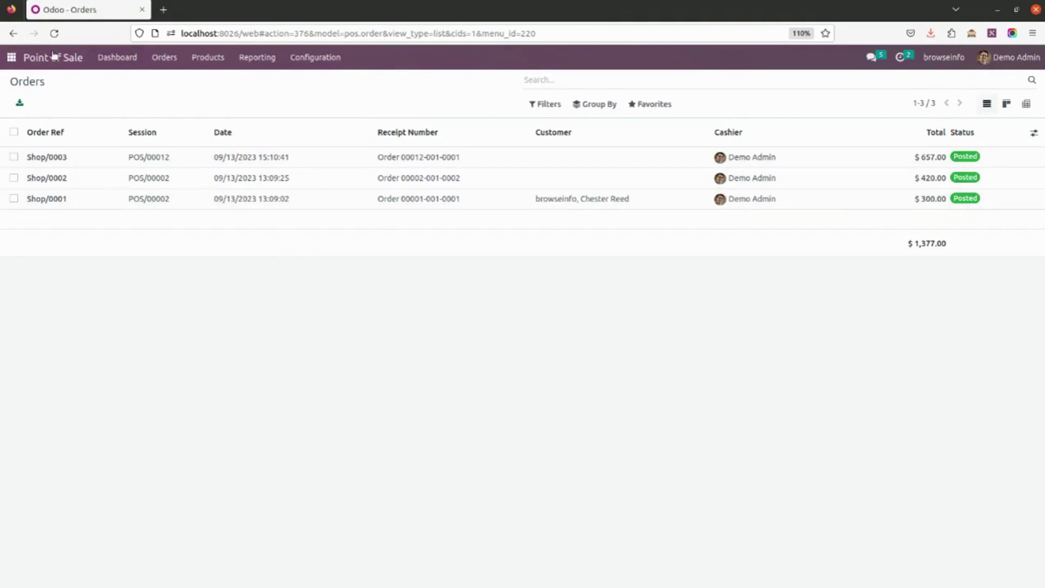
pyautogui.click(11, 59)
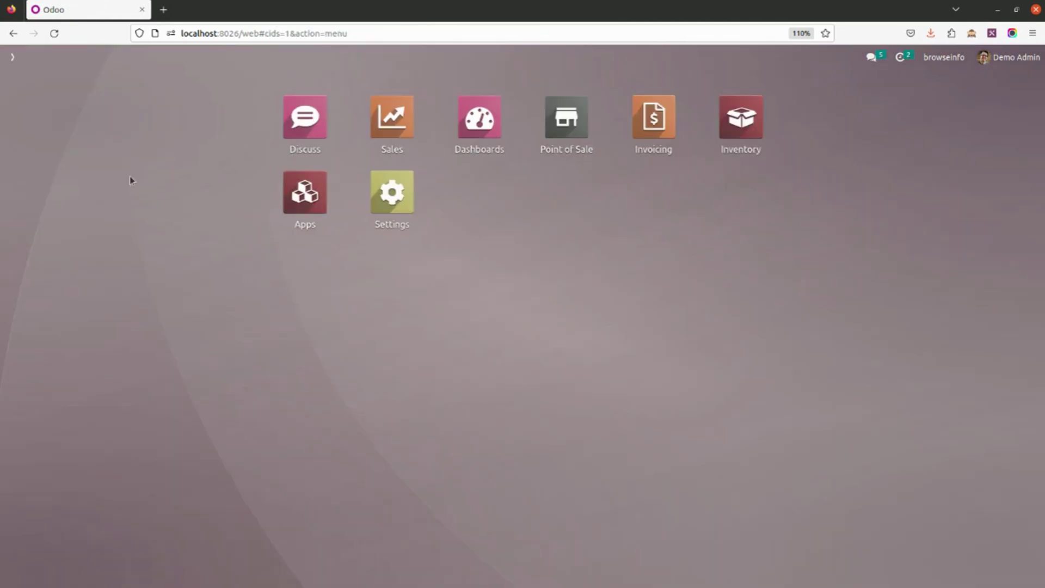